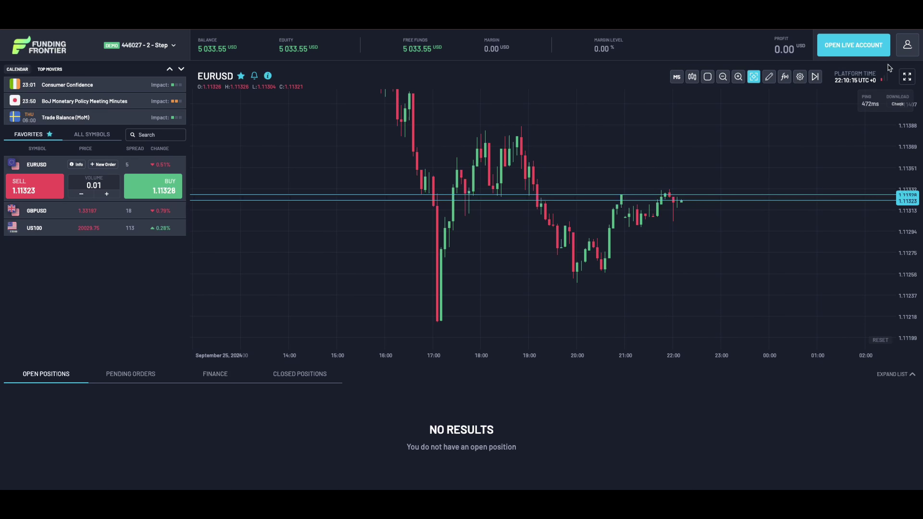
# Zoom in on the EURUSD chart and stretch the candles on the price scale.
pyautogui.click(905, 48)
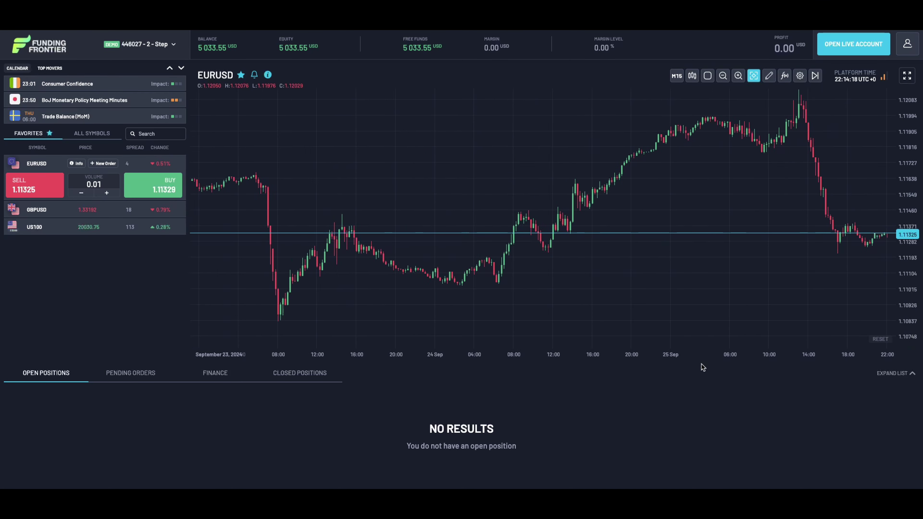
pyautogui.scroll(3, 617, 360)
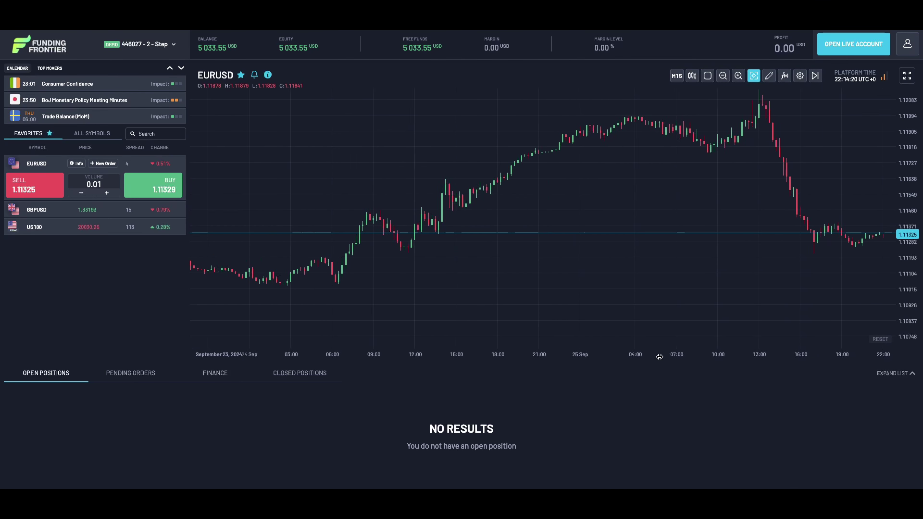
pyautogui.scroll(3, 825, 351)
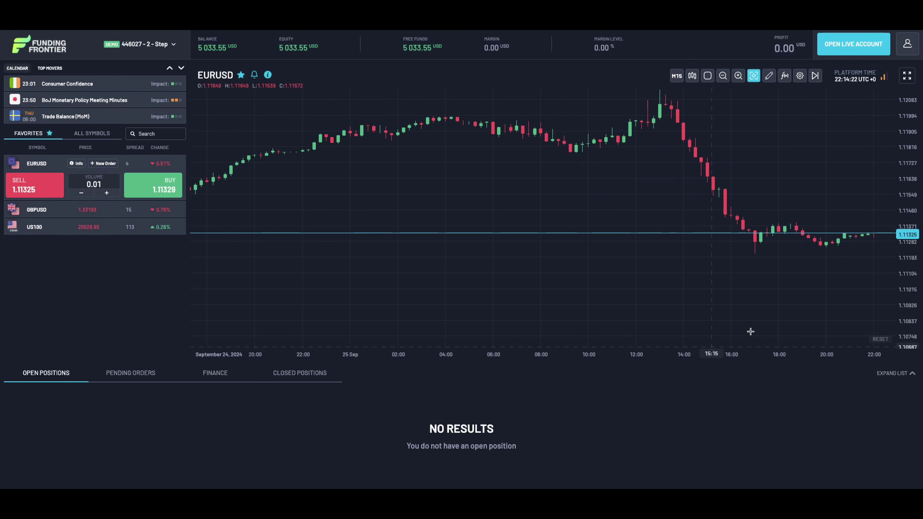
pyautogui.moveTo(908, 300); pyautogui.dragTo(909, 316)
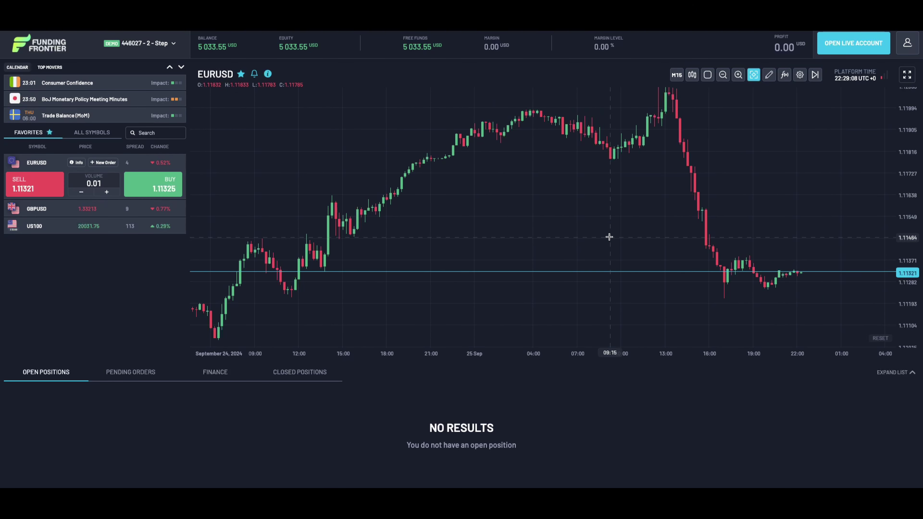
# Switch the EURUSD chart through M1, H1 and MN1, then pan to later dates.
pyautogui.click(676, 76)
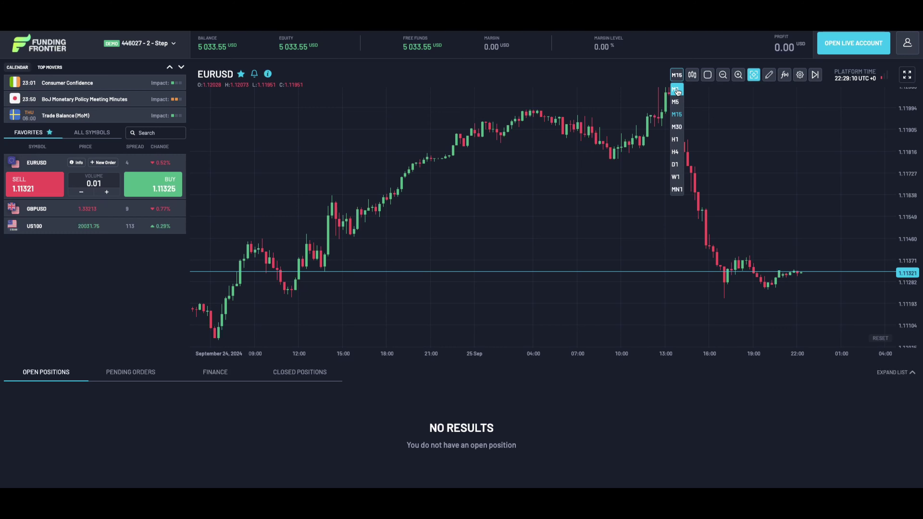
pyautogui.click(675, 90)
pyautogui.click(676, 75)
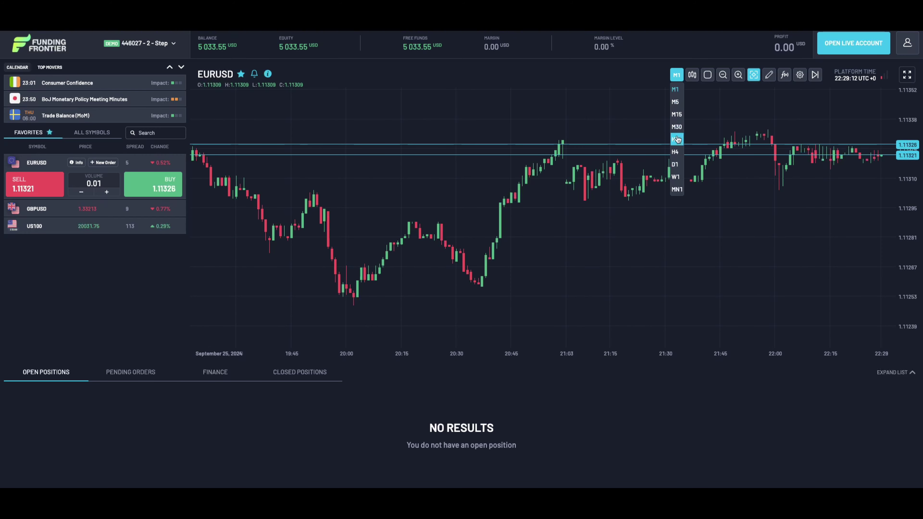
pyautogui.click(677, 139)
pyautogui.click(676, 75)
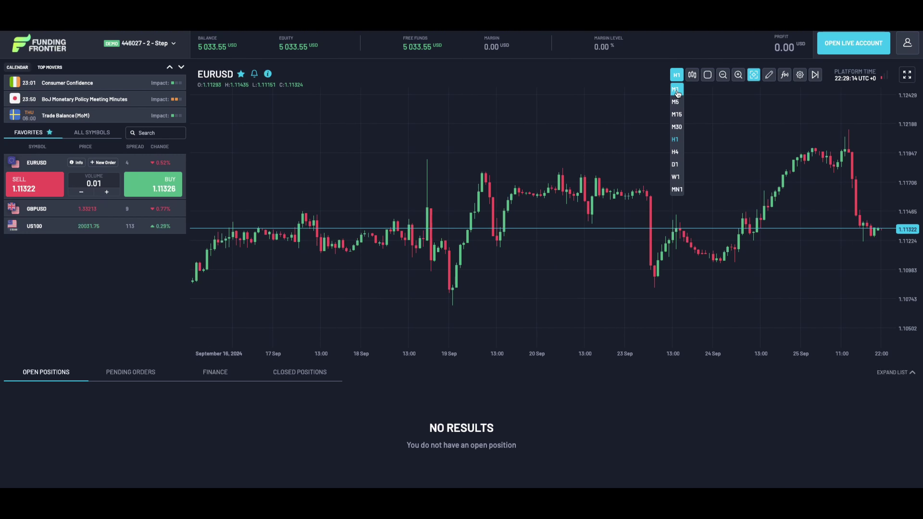
pyautogui.click(677, 188)
pyautogui.moveTo(686, 186); pyautogui.dragTo(556, 189)
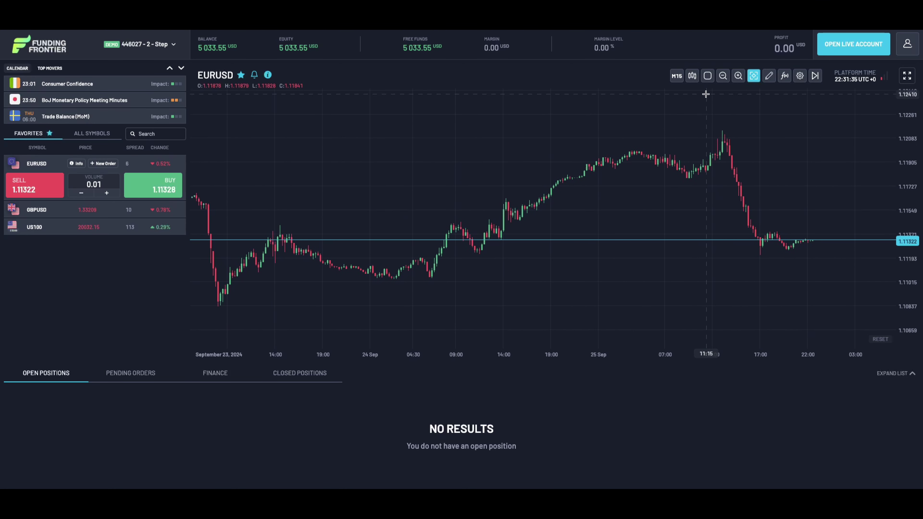
pyautogui.click(691, 76)
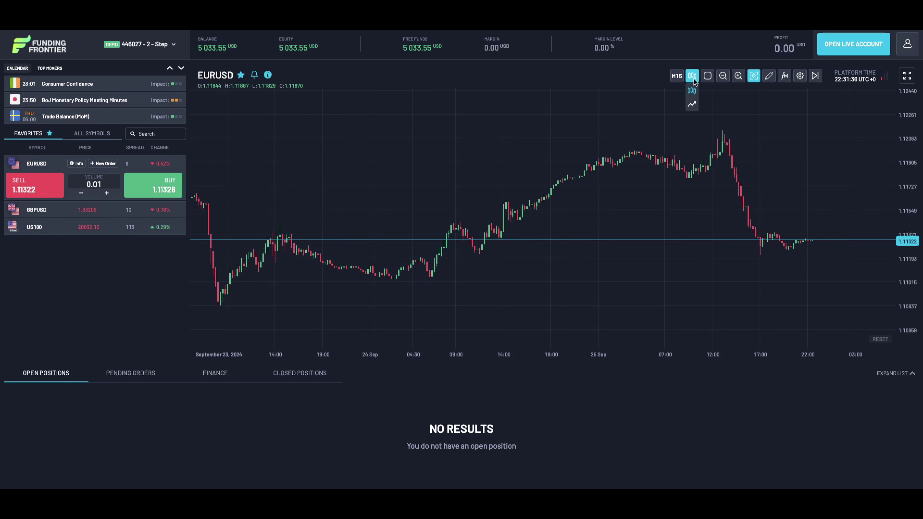
pyautogui.click(692, 104)
pyautogui.scroll(-3, 649, 270)
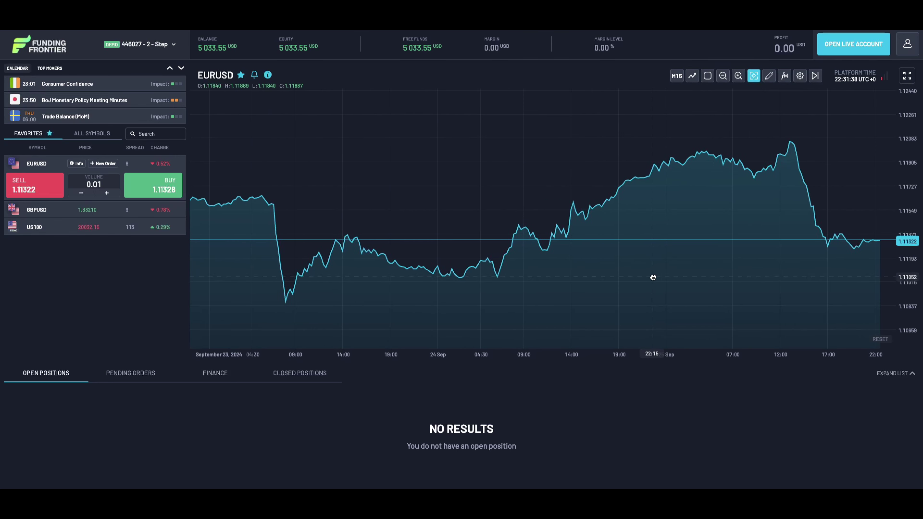
pyautogui.click(692, 90)
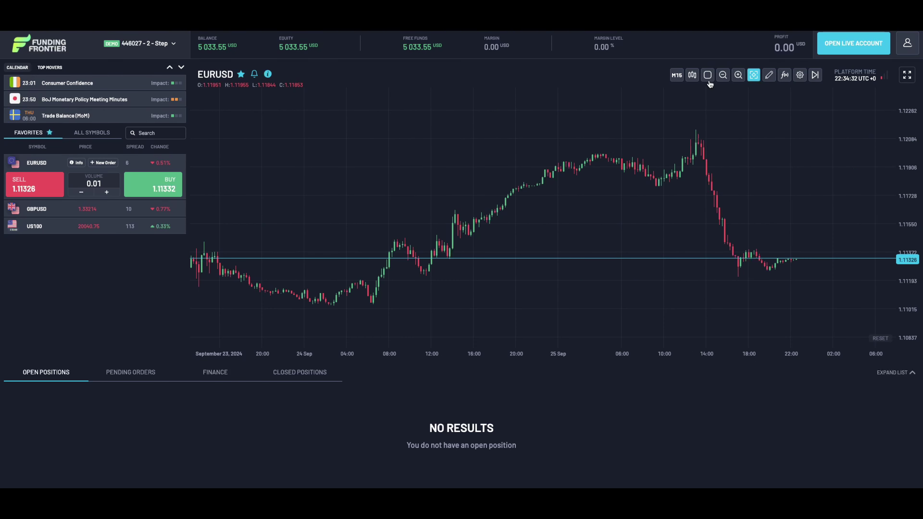
pyautogui.click(708, 81)
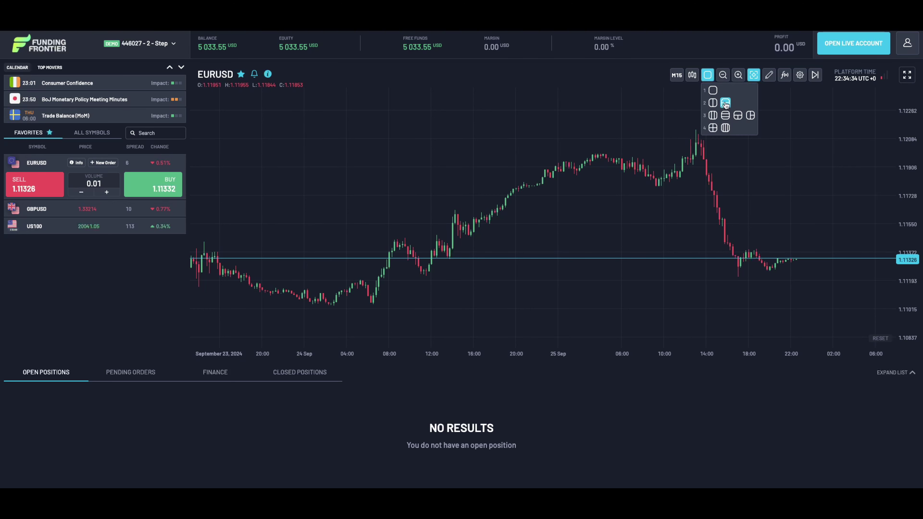
pyautogui.click(713, 116)
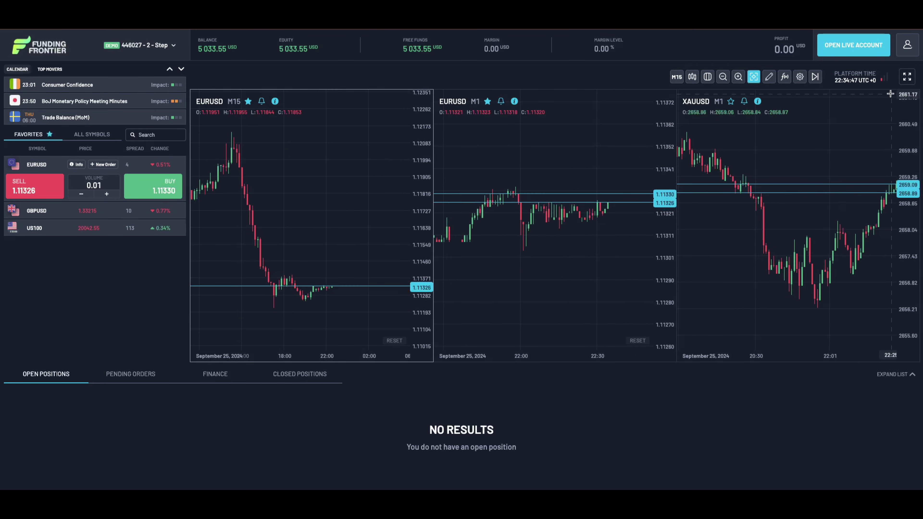
pyautogui.click(906, 76)
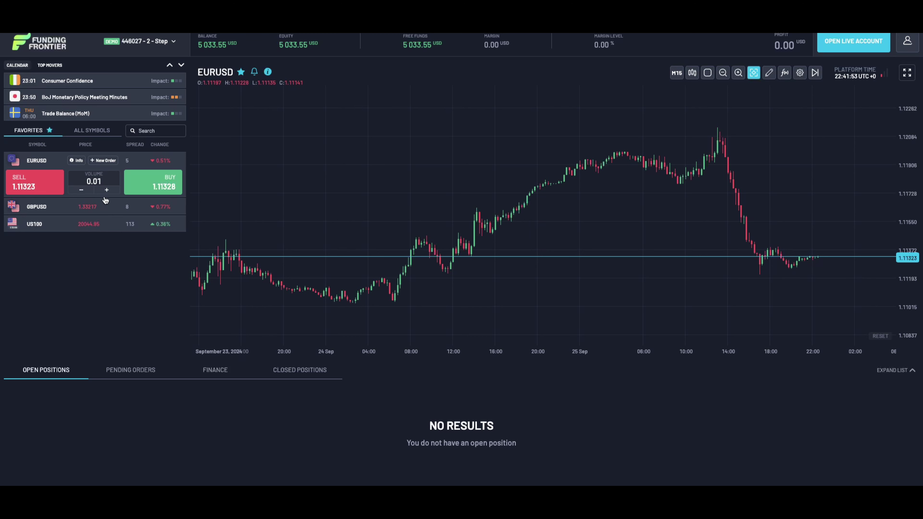
# Star XAUUSD under Commodities in All Symbols, then open its chart from Favorites.
pyautogui.click(94, 135)
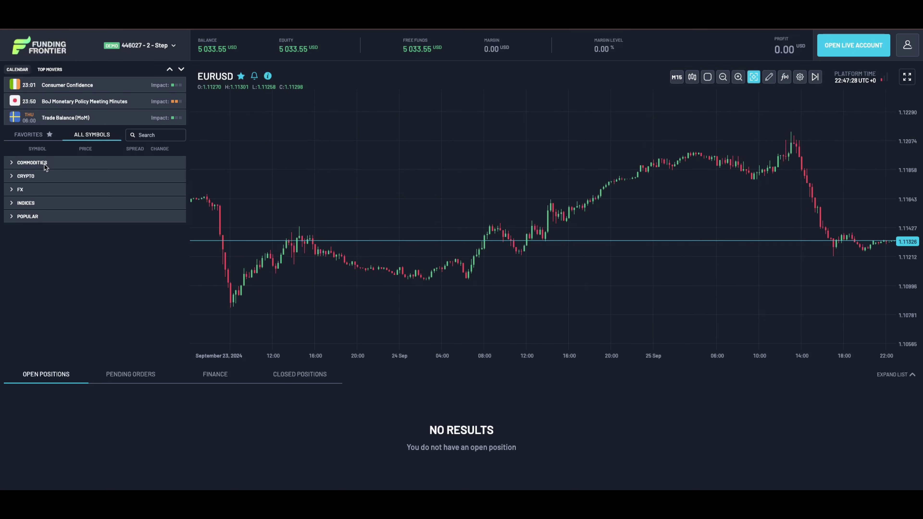
pyautogui.click(45, 164)
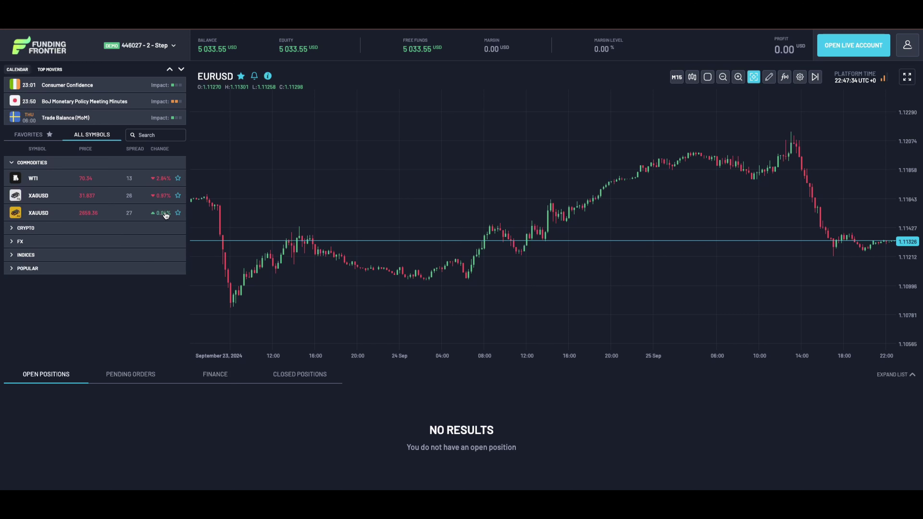
pyautogui.click(178, 213)
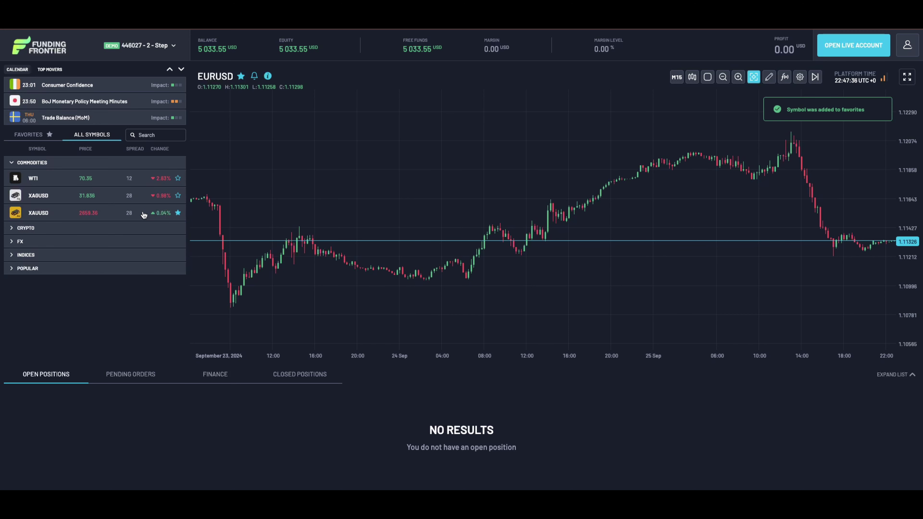
pyautogui.click(39, 138)
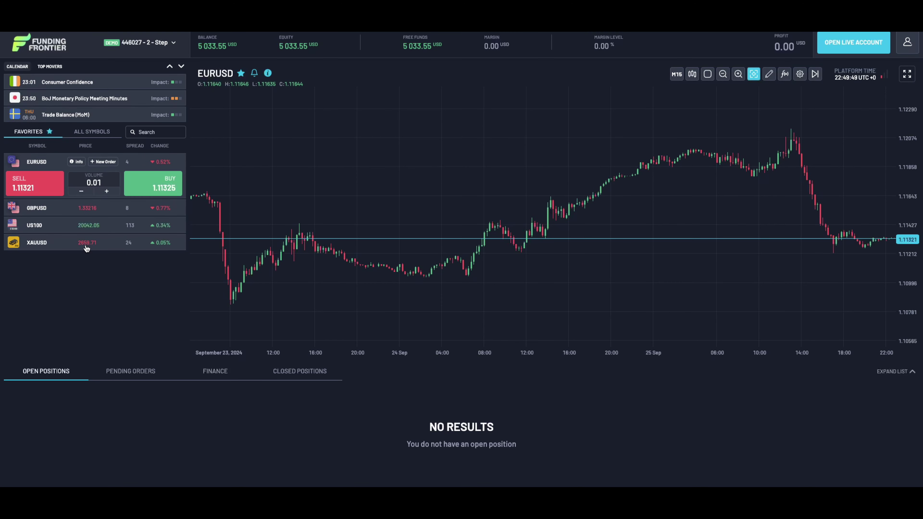
pyautogui.click(86, 246)
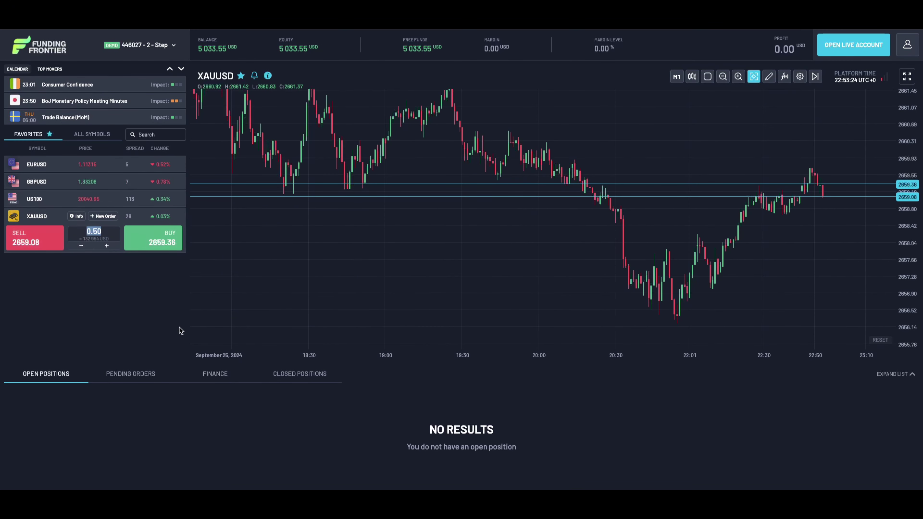
# Buy 0.3 lots of XAUUSD at market.
pyautogui.write('0.3')
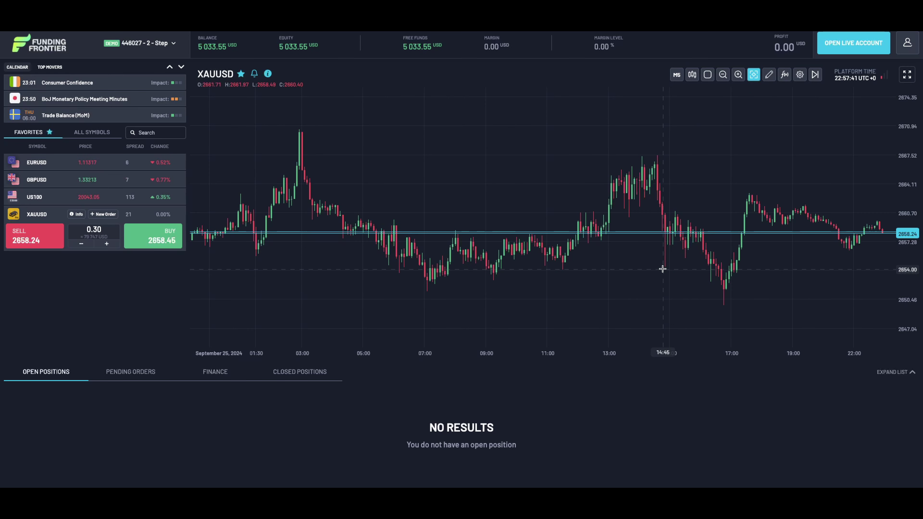
pyautogui.moveTo(661, 265); pyautogui.dragTo(540, 267)
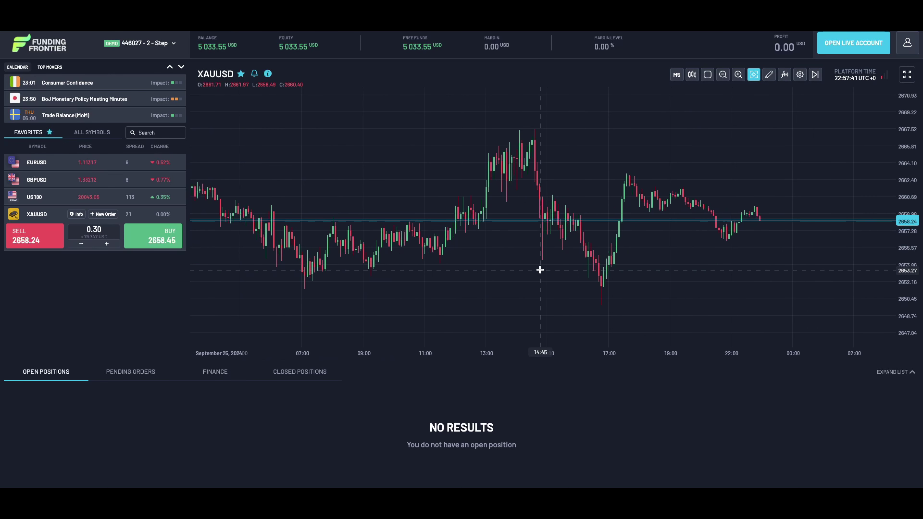
pyautogui.click(160, 243)
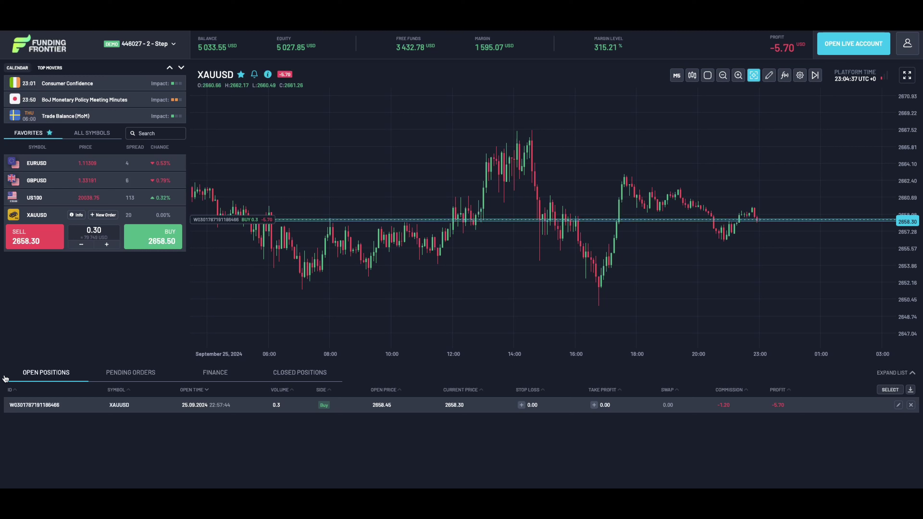
# Lower the XAUUSD position's stop loss to 2655.93 and save it.
pyautogui.click(521, 405)
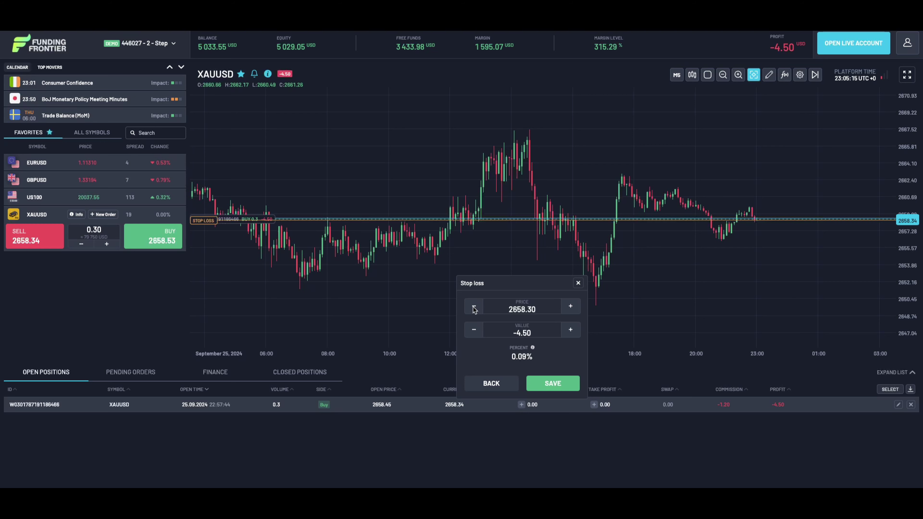
pyautogui.click(473, 306)
pyautogui.moveTo(474, 309); pyautogui.dragTo(473, 310)
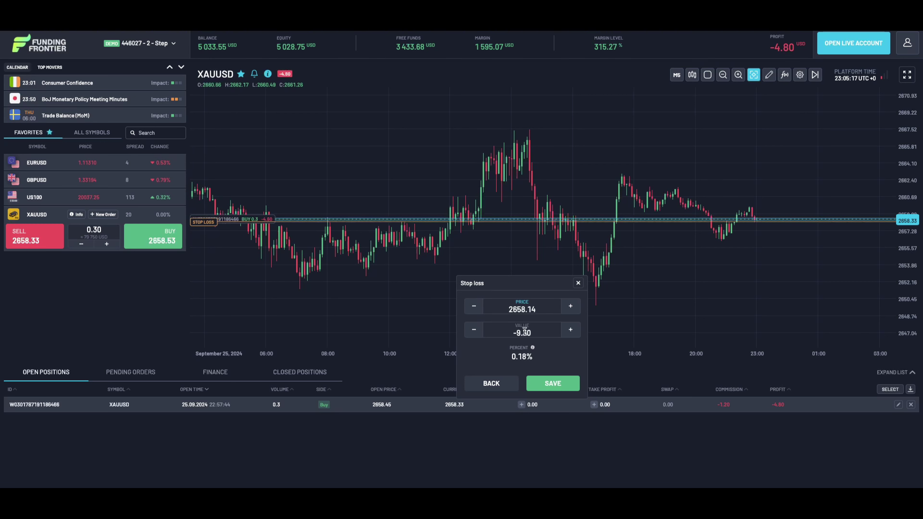
pyautogui.moveTo(208, 222); pyautogui.dragTo(208, 244)
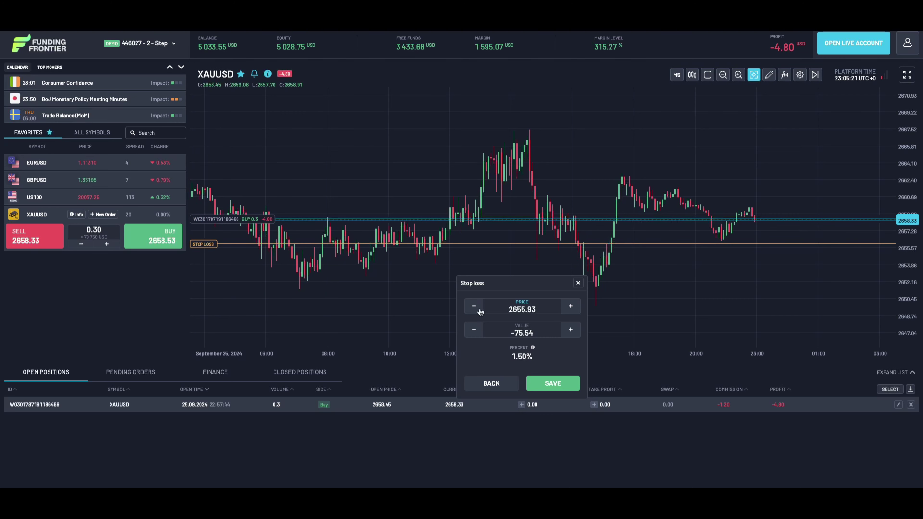
pyautogui.click(551, 383)
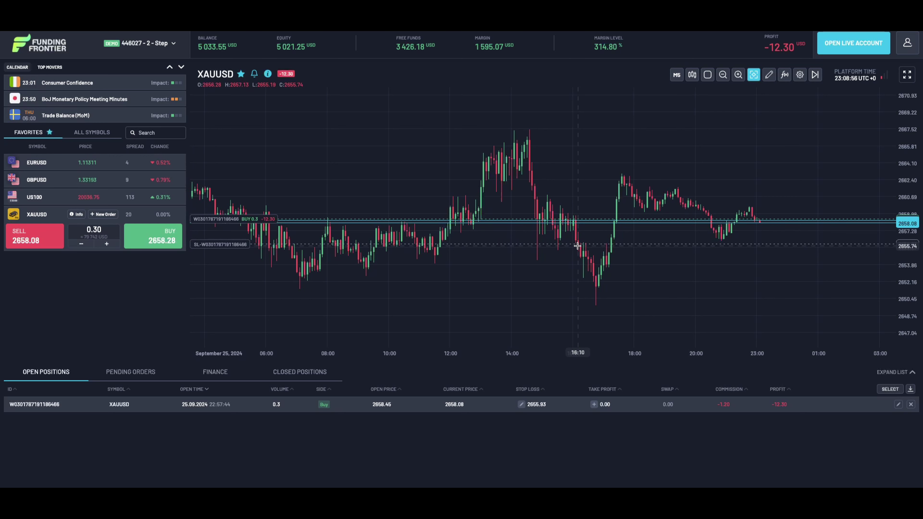
# Raise the position's take profit to 2666.85 and save it, then pan the chart.
pyautogui.click(594, 405)
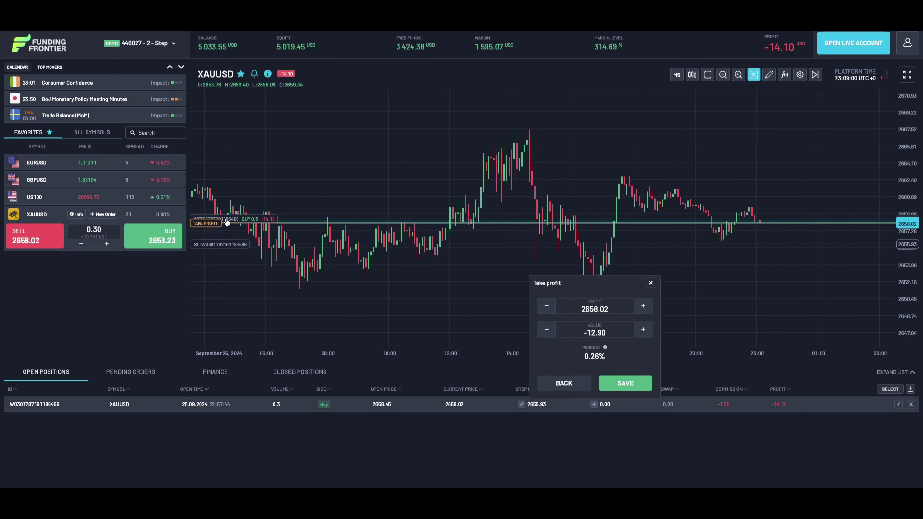
pyautogui.moveTo(211, 222); pyautogui.dragTo(254, 135)
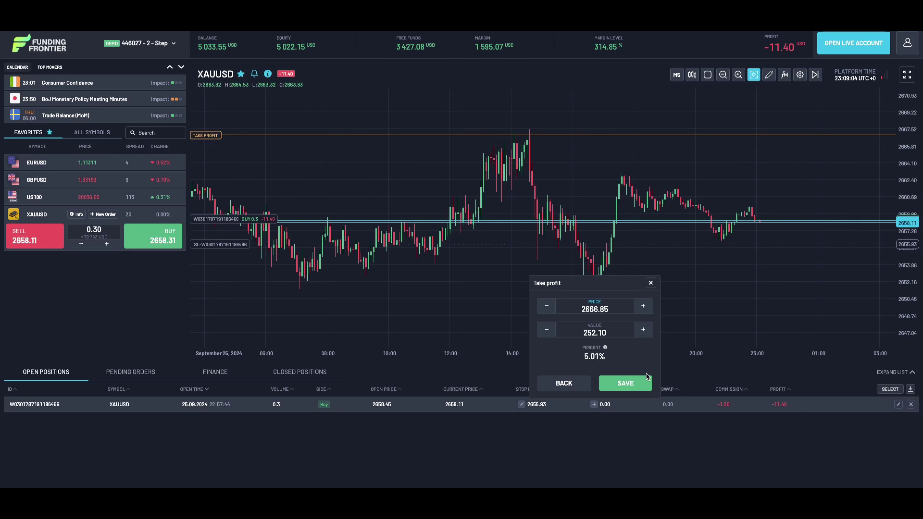
pyautogui.click(641, 382)
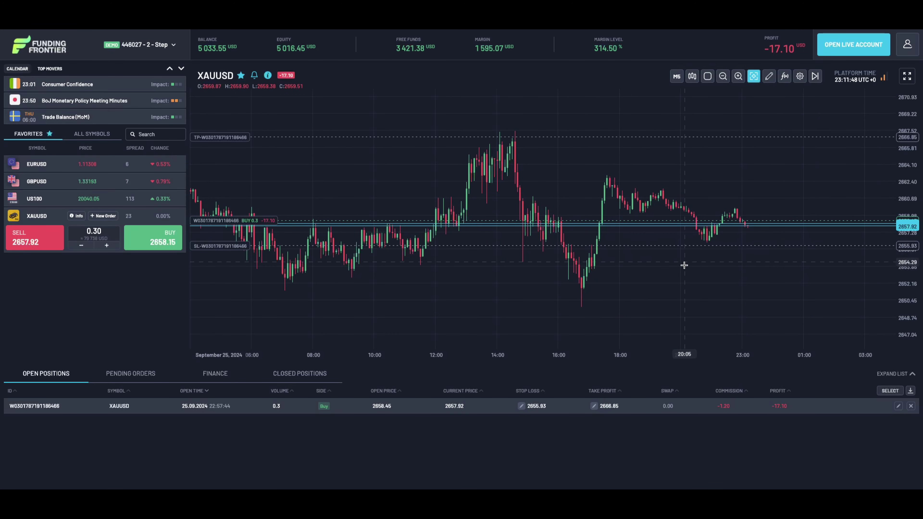
pyautogui.moveTo(682, 264); pyautogui.dragTo(640, 282)
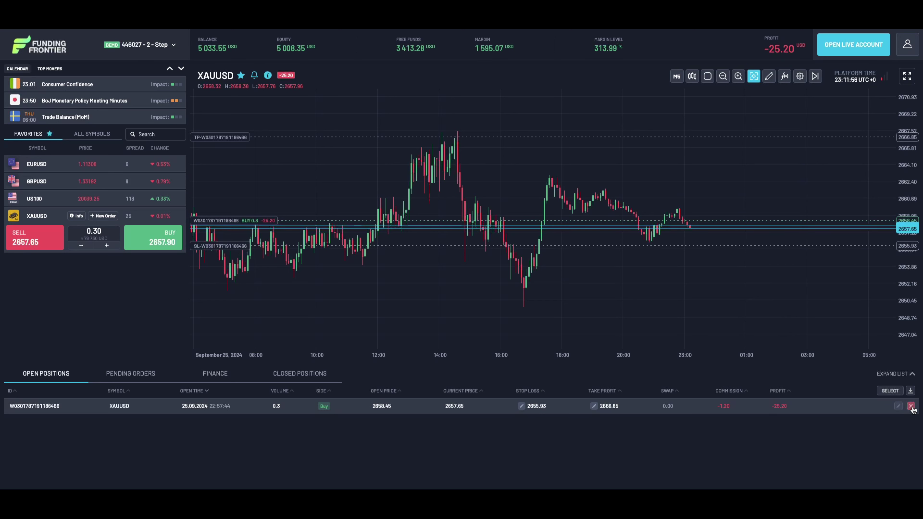
# Close the XAUUSD buy position from its Open Positions row.
pyautogui.click(910, 406)
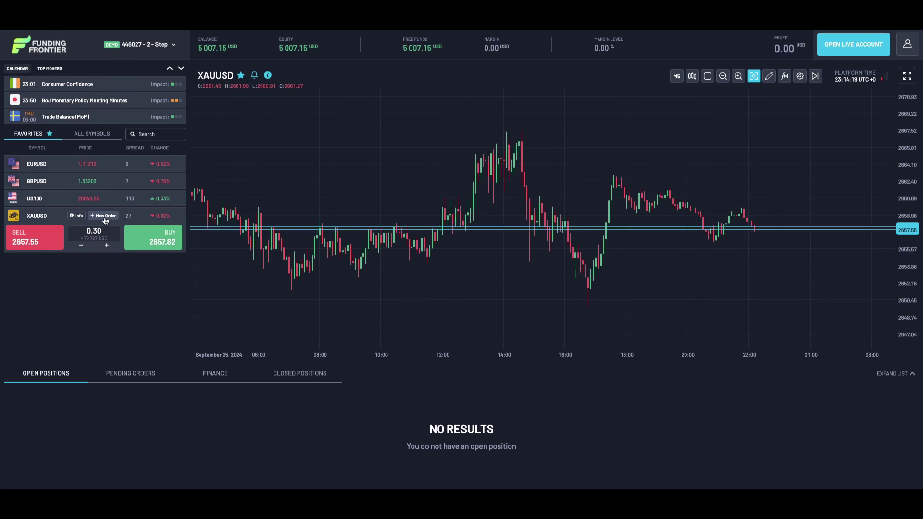
# Draft a 0.35-lot XAUUSD pending order with entry price 2657.51.
pyautogui.click(104, 216)
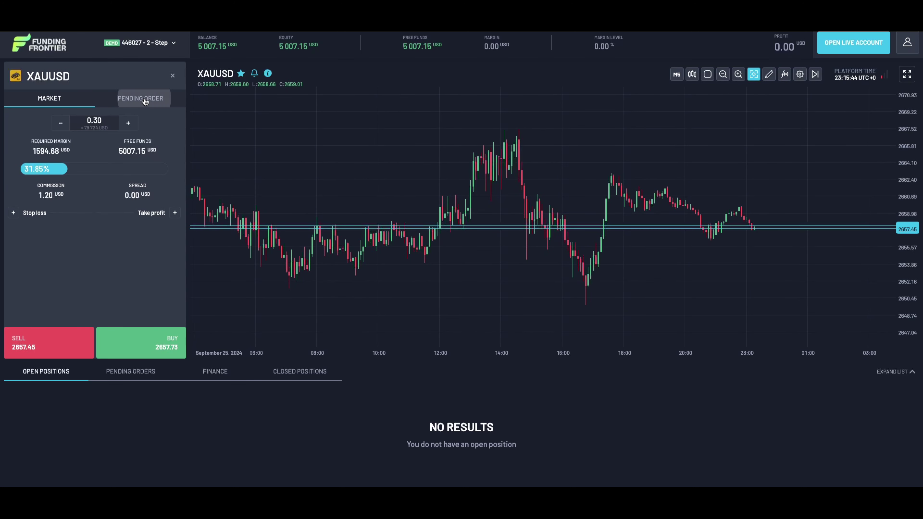
pyautogui.click(140, 99)
pyautogui.click(83, 125)
pyautogui.click(83, 124)
pyautogui.click(83, 125)
pyautogui.click(83, 124)
pyautogui.click(83, 124)
pyautogui.click(172, 124)
pyautogui.click(171, 124)
pyautogui.click(172, 124)
pyautogui.click(172, 124)
pyautogui.click(172, 124)
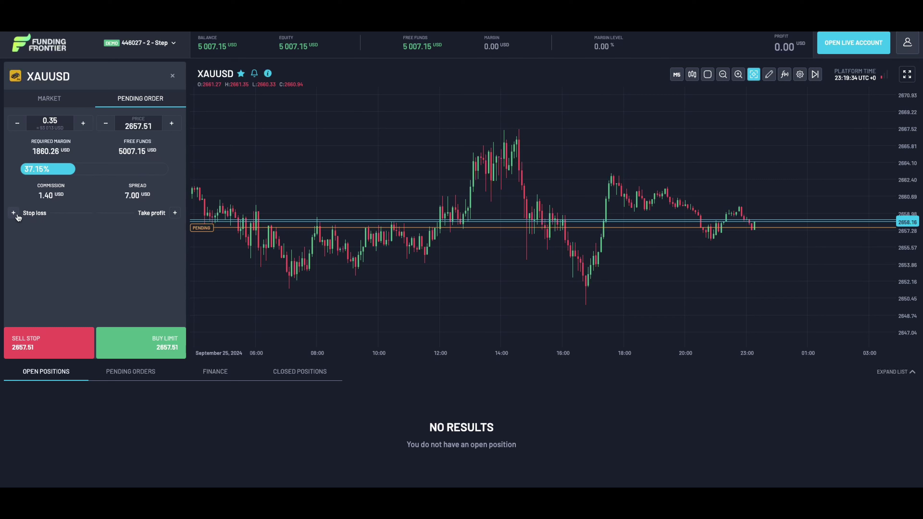
# Enable stop loss at 2653.76 and take profit at 2662.99 for the order.
pyautogui.click(13, 212)
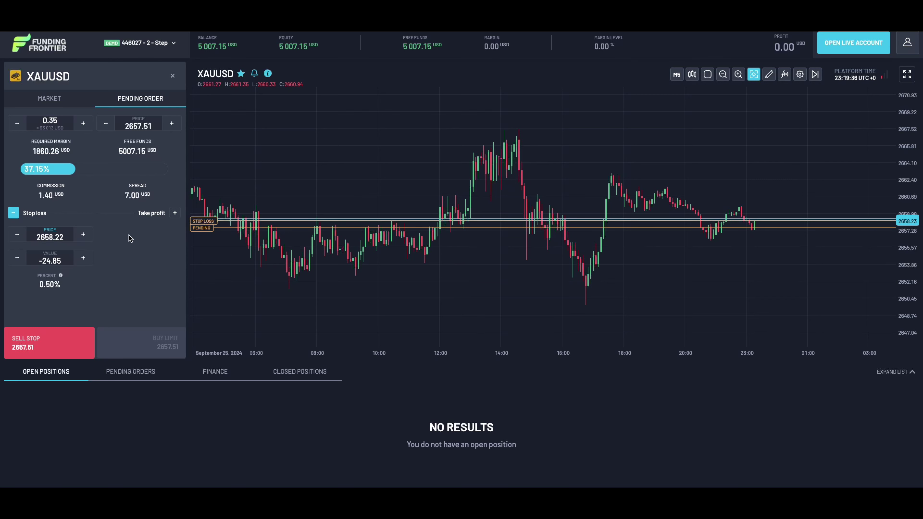
pyautogui.click(175, 212)
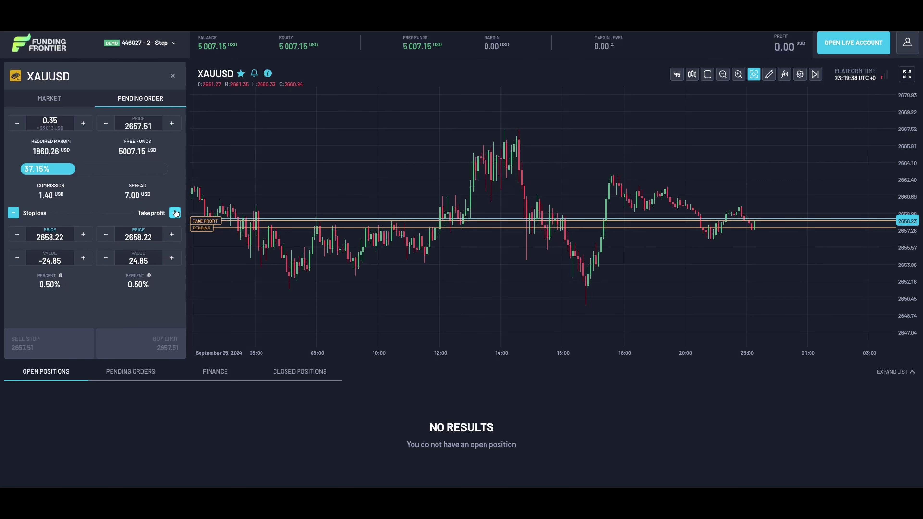
pyautogui.moveTo(205, 220); pyautogui.dragTo(220, 175)
pyautogui.moveTo(204, 221); pyautogui.dragTo(206, 265)
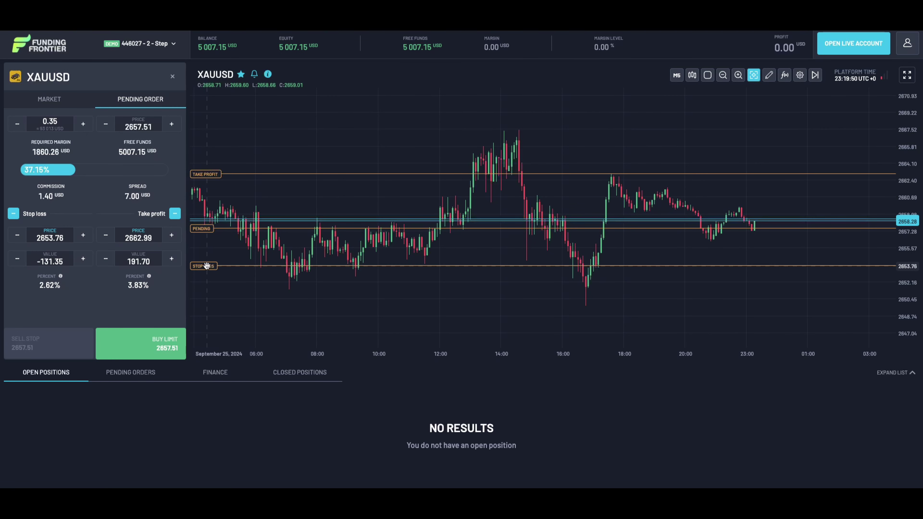
# Place the Buy Limit order, then view its take-profit settings in Pending Orders unchanged.
pyautogui.click(150, 341)
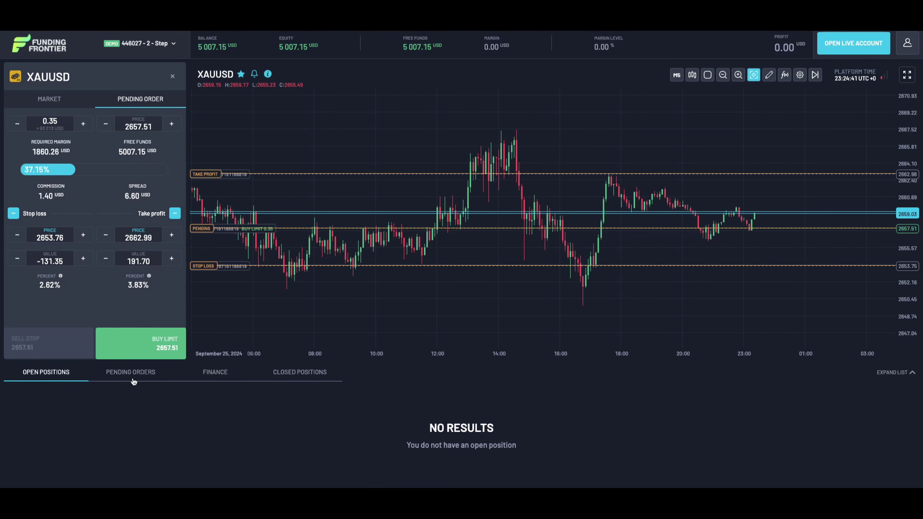
pyautogui.click(133, 378)
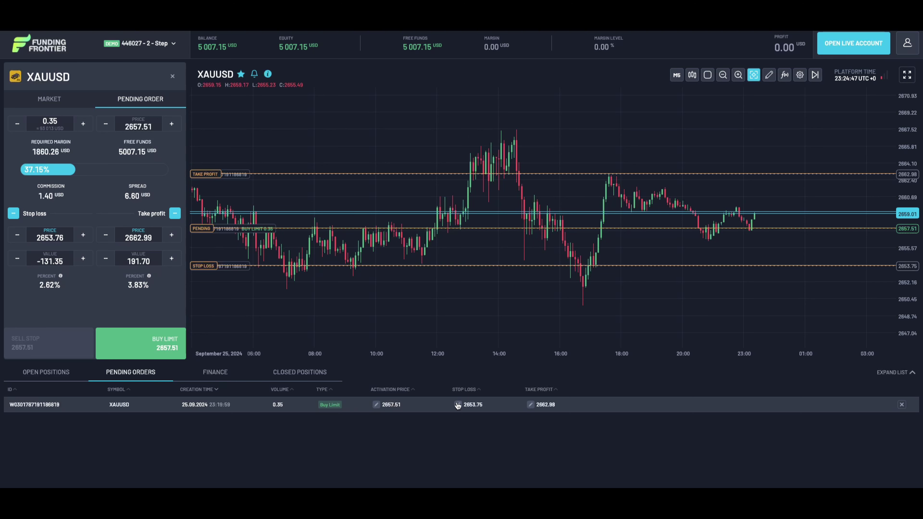
pyautogui.click(531, 405)
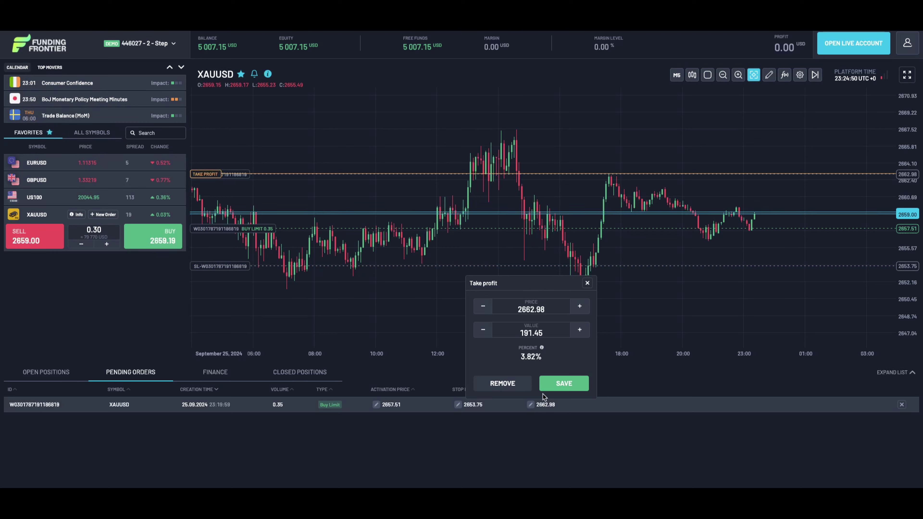
pyautogui.click(552, 432)
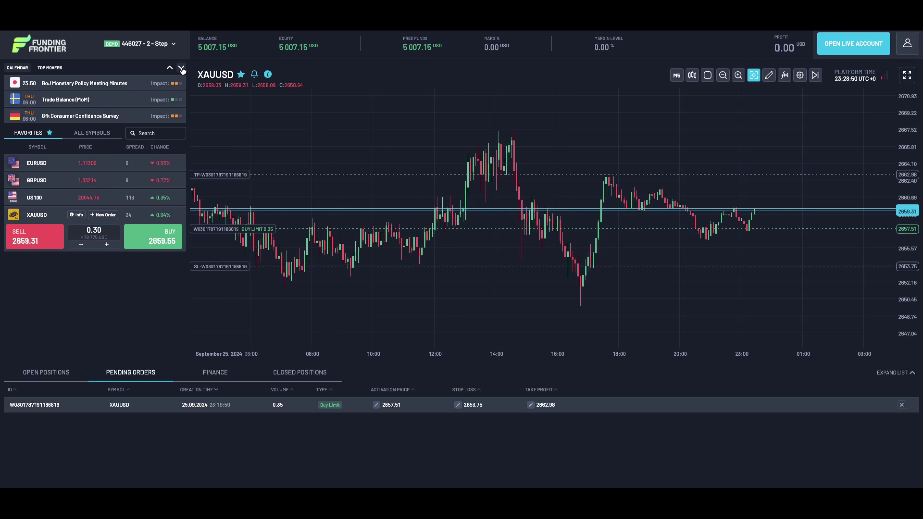
# Filter the expanded economic calendar to High impact, excluding CLP, EUR, CHF and CAD.
pyautogui.click(181, 69)
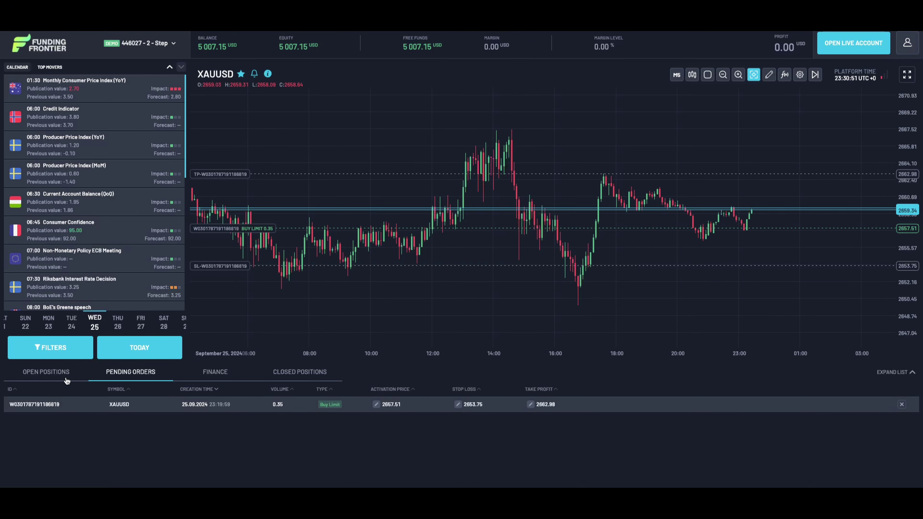
pyautogui.click(55, 348)
pyautogui.click(55, 327)
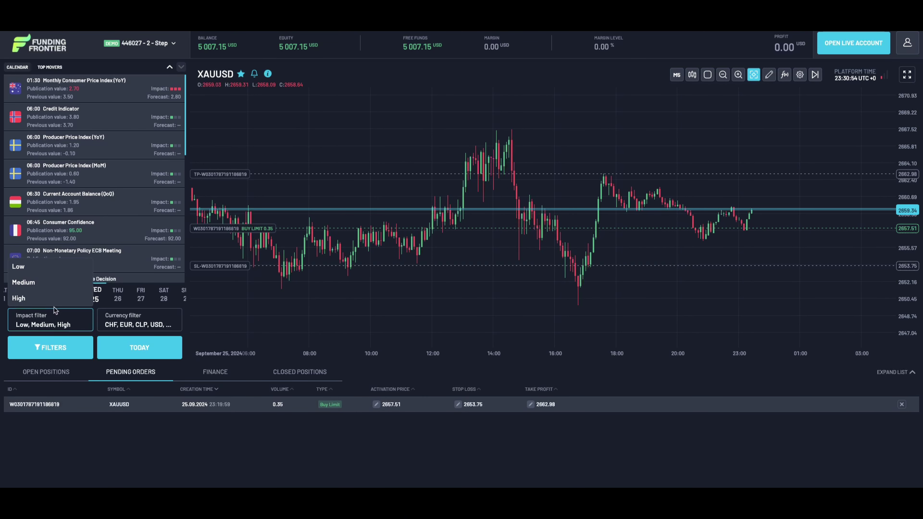
pyautogui.click(44, 267)
pyautogui.click(41, 283)
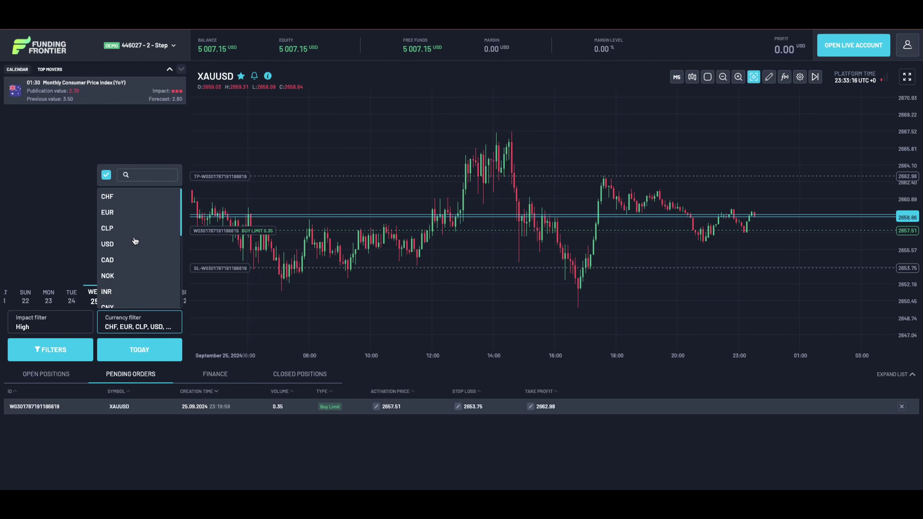
pyautogui.click(134, 226)
pyautogui.click(134, 210)
pyautogui.click(134, 194)
pyautogui.click(134, 260)
pyautogui.click(198, 326)
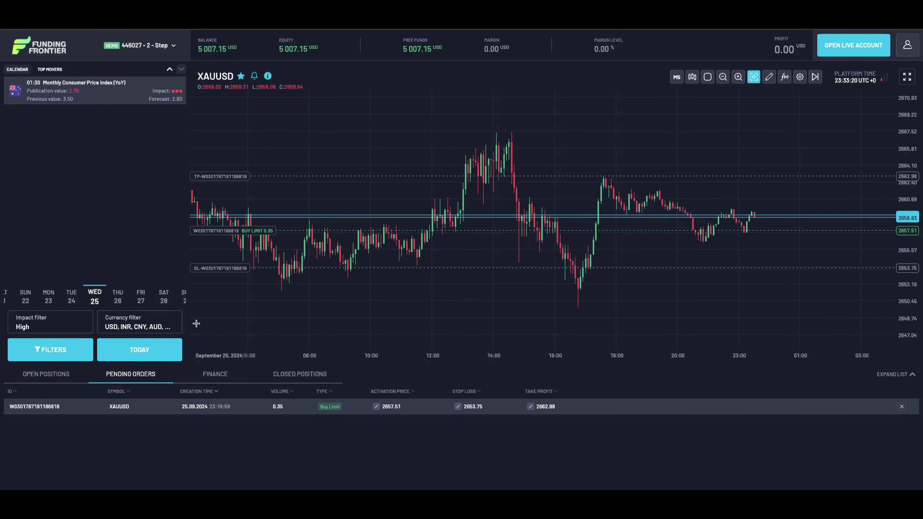
# Step the calendar forward six days to browse upcoming events.
pyautogui.click(118, 295)
pyautogui.click(119, 297)
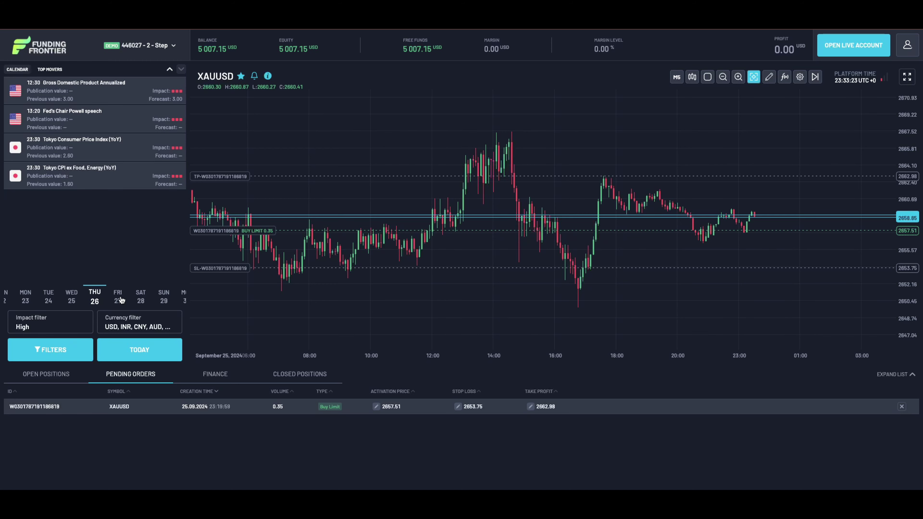
pyautogui.click(120, 298)
pyautogui.click(119, 297)
pyautogui.click(120, 297)
pyautogui.click(119, 297)
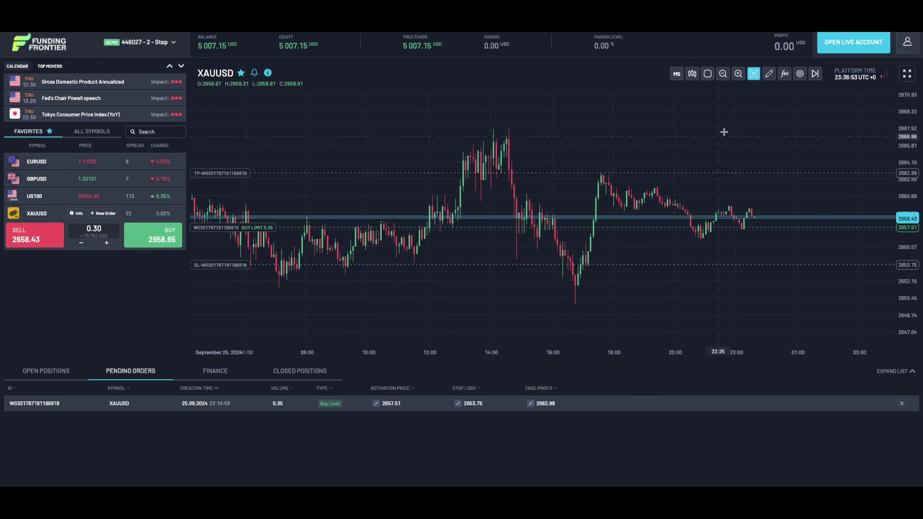
# Choose Bollinger Bands from the Indicators list and set its periods to 30.
pyautogui.click(784, 75)
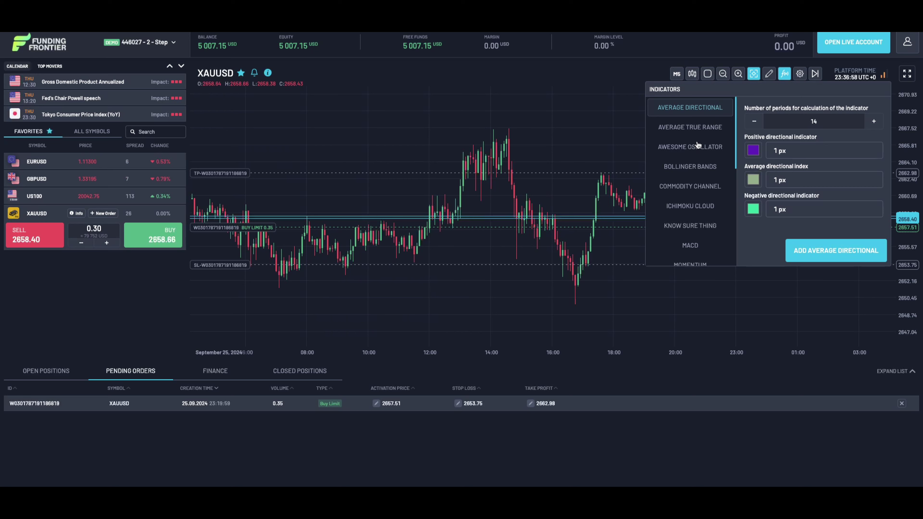
pyautogui.scroll(-5, 697, 145)
pyautogui.scroll(-3, 698, 145)
pyautogui.scroll(5, 698, 145)
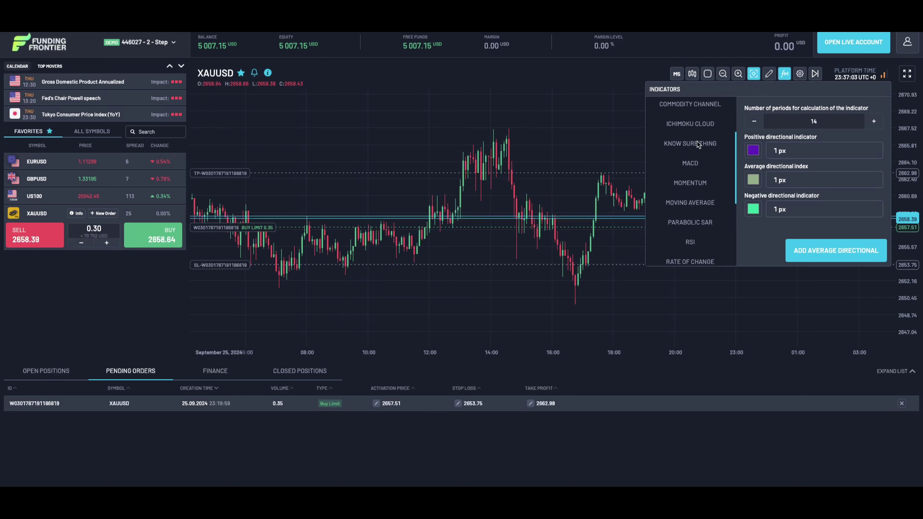
pyautogui.scroll(2, 690, 164)
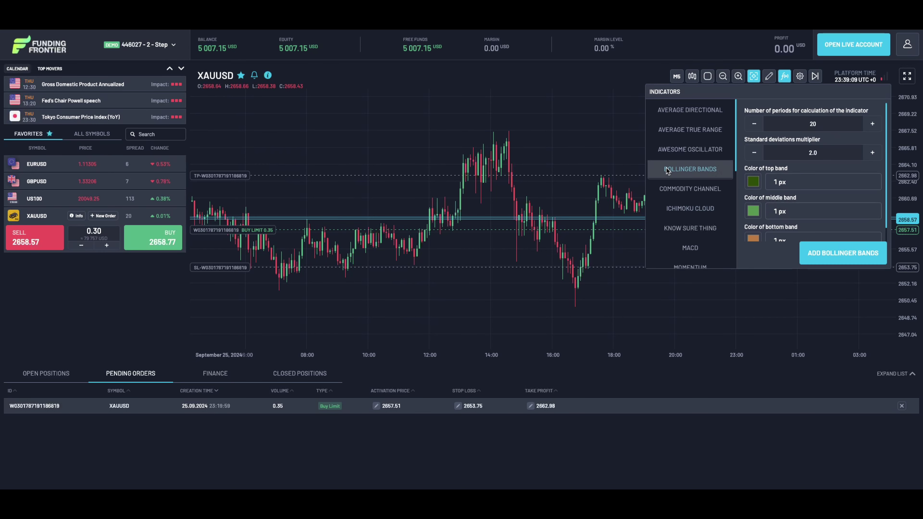
pyautogui.click(670, 149)
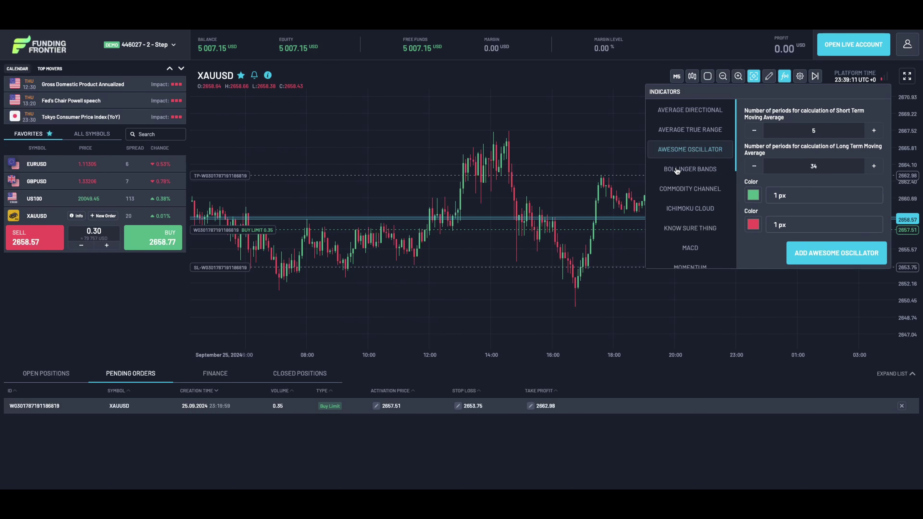
pyautogui.click(676, 170)
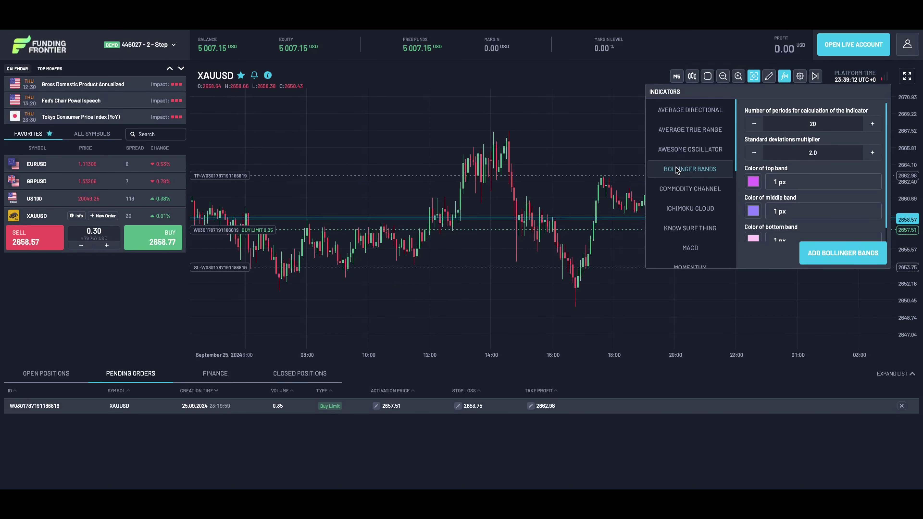
pyautogui.click(871, 123)
pyautogui.click(871, 124)
pyautogui.click(871, 123)
# Give the top band a darker purple, set all band widths to 2 px, and add them.
pyautogui.click(756, 183)
pyautogui.click(835, 202)
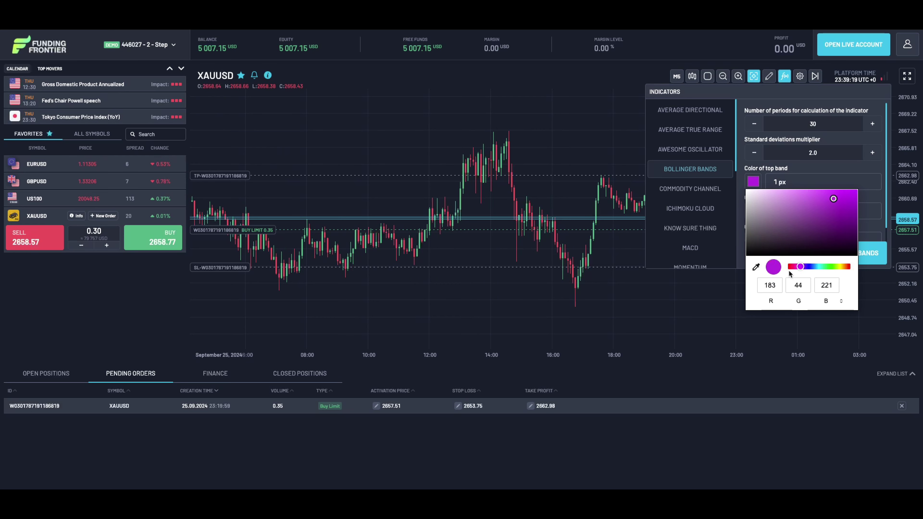
pyautogui.click(773, 217)
pyautogui.click(772, 215)
pyautogui.click(774, 215)
pyautogui.click(775, 245)
pyautogui.click(790, 187)
pyautogui.click(779, 218)
pyautogui.click(783, 239)
pyautogui.click(775, 260)
pyautogui.click(753, 185)
pyautogui.scroll(-1, 754, 189)
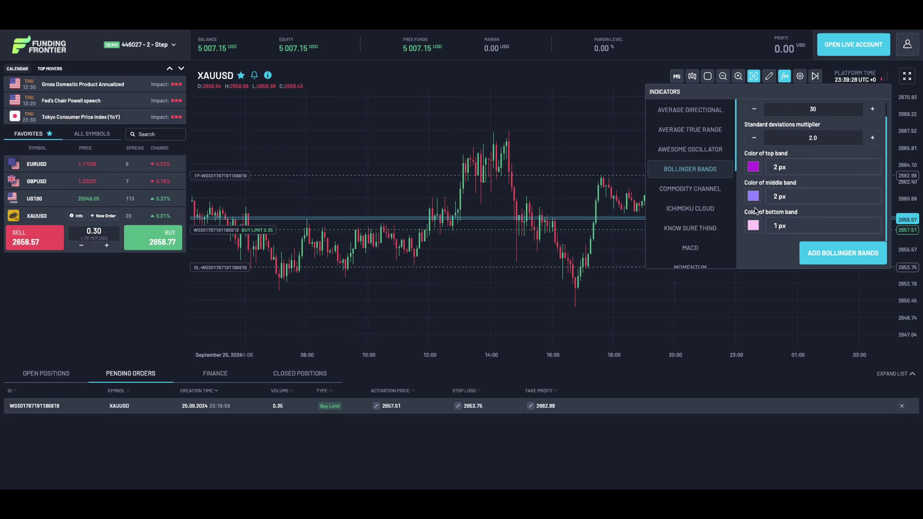
pyautogui.click(777, 226)
pyautogui.click(775, 259)
pyautogui.click(832, 253)
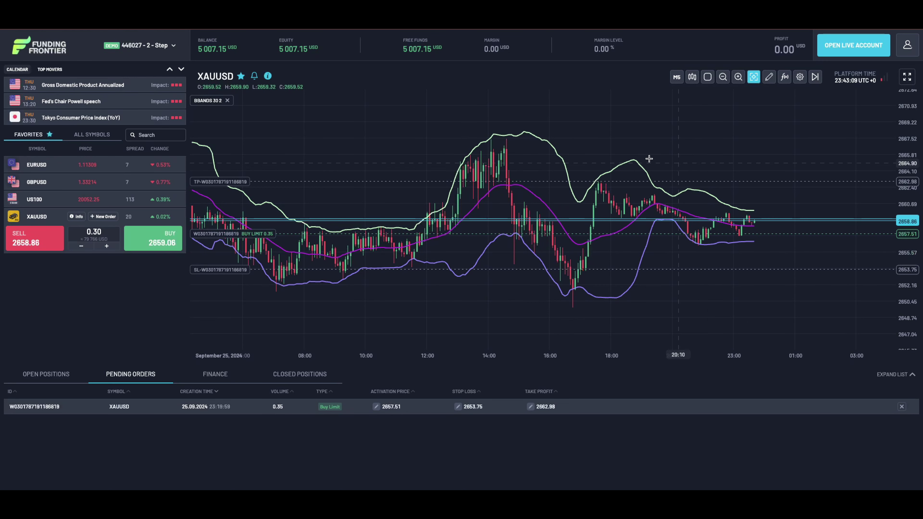
# Delete the BBANDS indicator from the XAUUSD chart and check Account Performance showing 0.0% over 3 months.
pyautogui.click(228, 101)
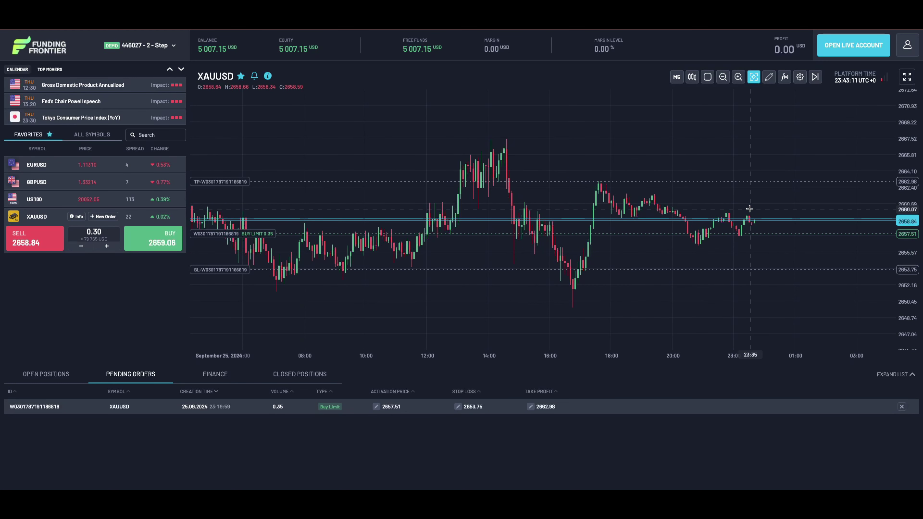
pyautogui.click(907, 46)
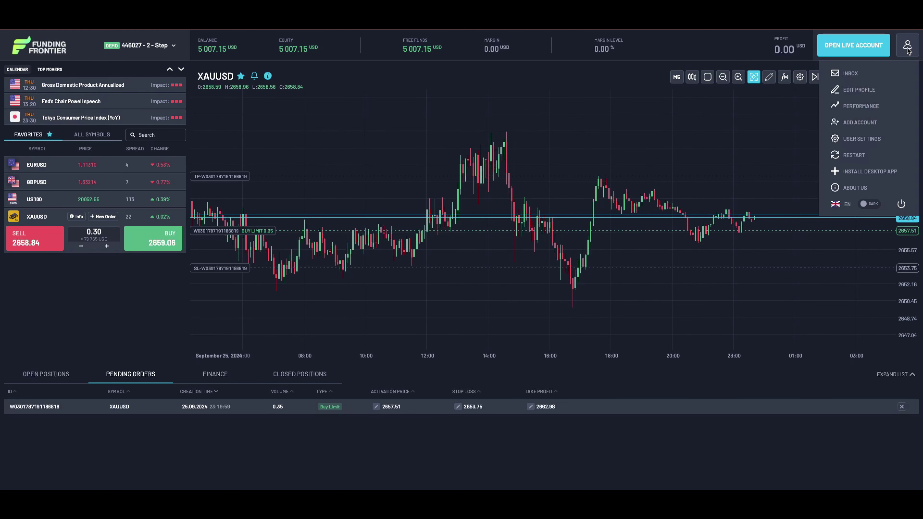
pyautogui.click(867, 109)
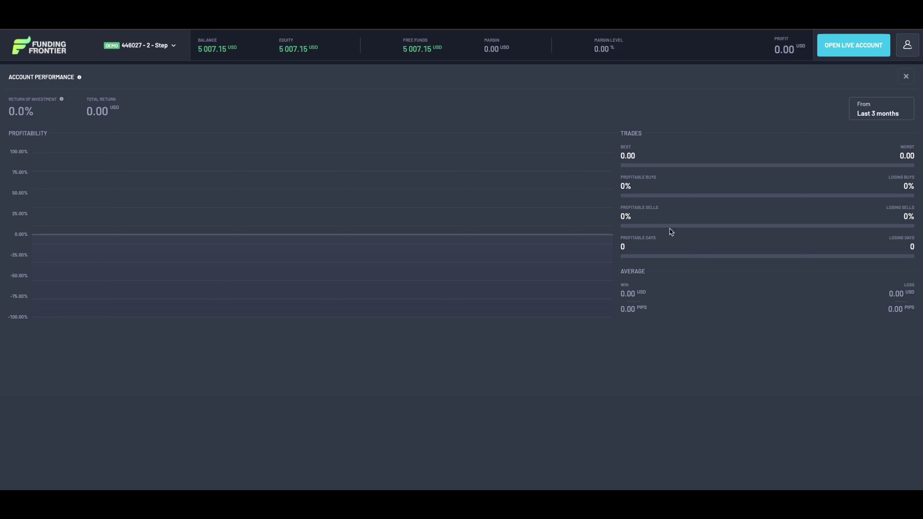
pyautogui.click(905, 55)
pyautogui.click(904, 77)
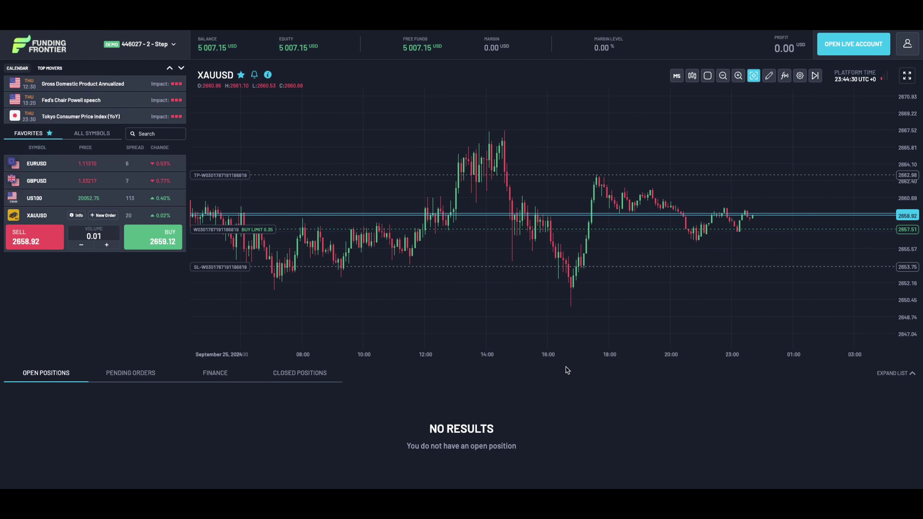
# Cancel the XAUUSD Buy Limit row in the Pending Orders list.
pyautogui.click(120, 380)
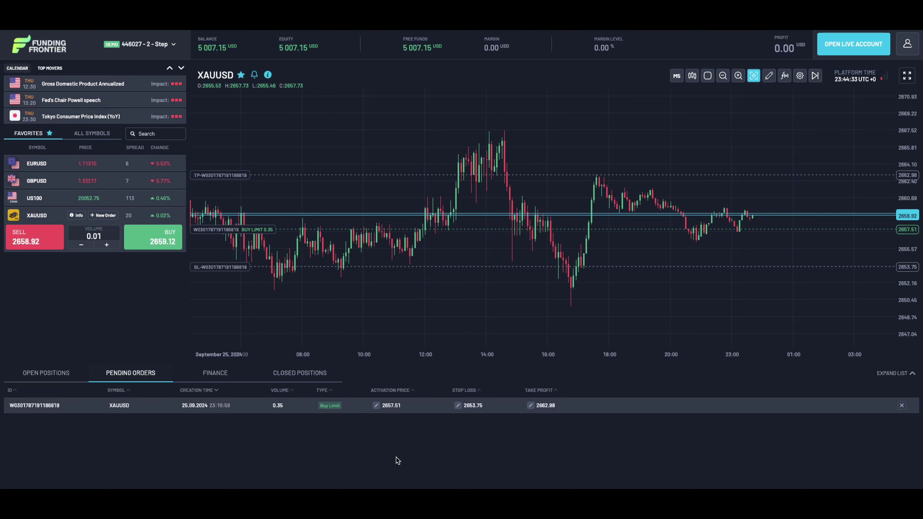
pyautogui.click(902, 405)
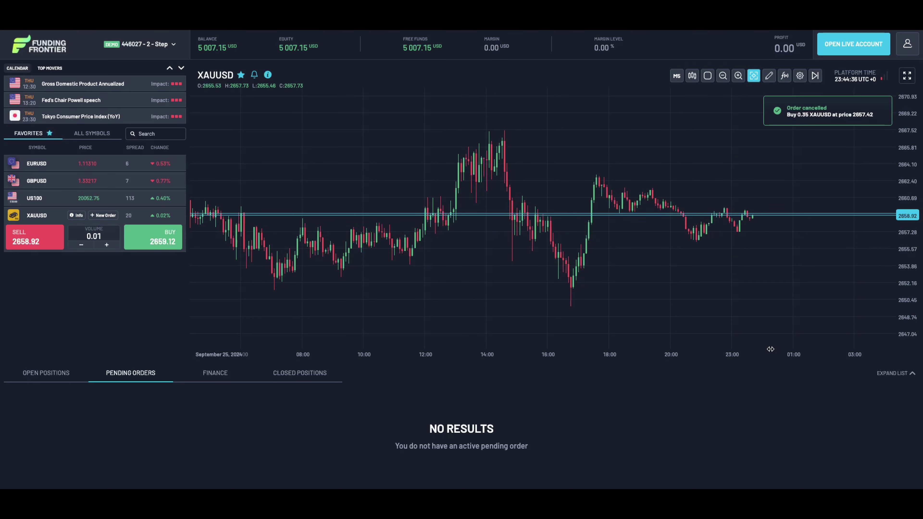